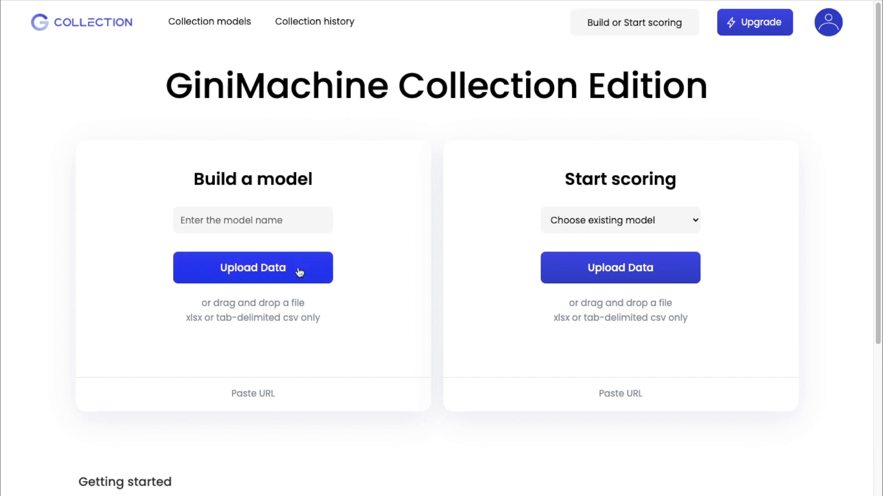
Open the How to use guide and review its sections on building, evaluating, scoring, monitoring and updating a model.
{"action": "scroll", "coordinate": [299, 272], "scroll_direction": "down", "scroll_amount": 5}
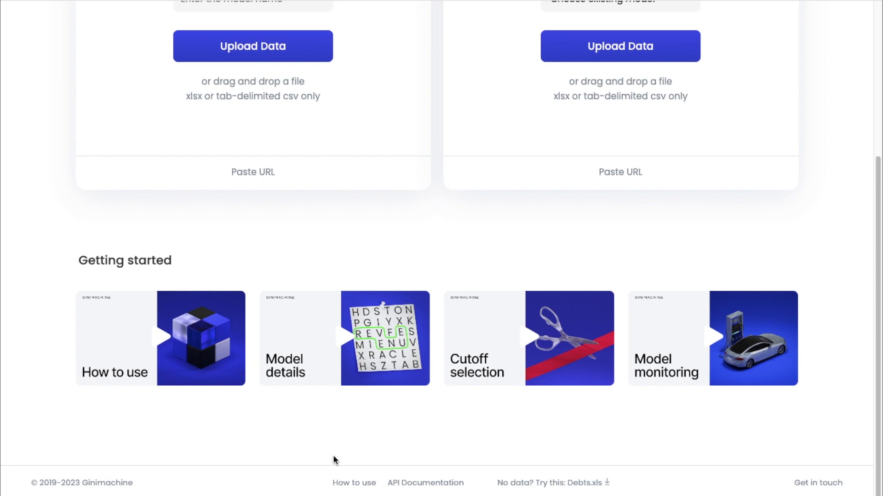
{"action": "left_click", "coordinate": [345, 485]}
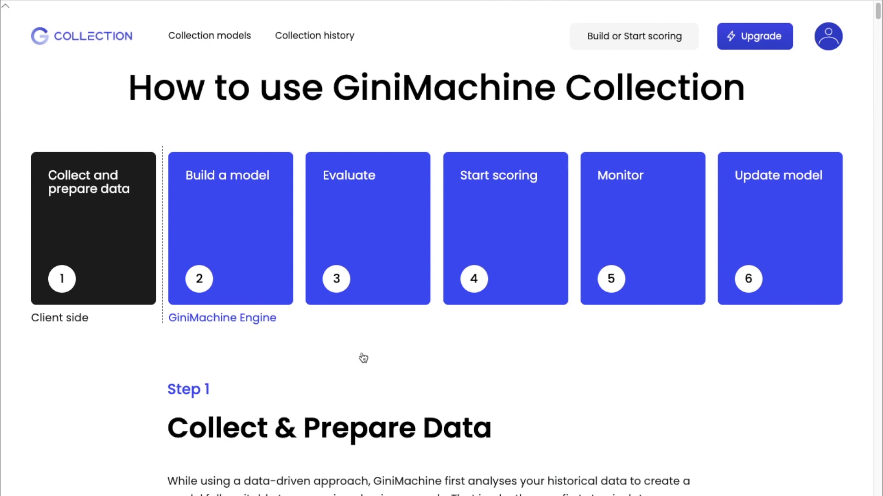
{"action": "scroll", "coordinate": [362, 358], "scroll_direction": "down", "scroll_amount": 1}
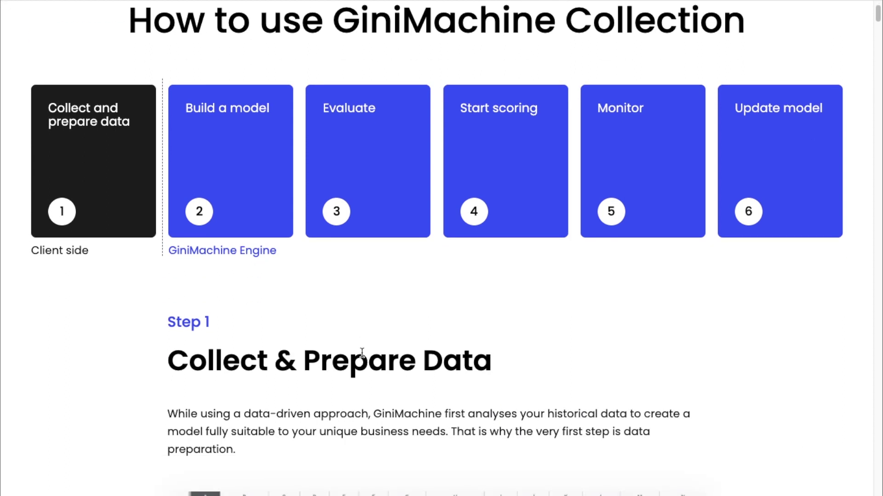
{"action": "left_click", "coordinate": [247, 146]}
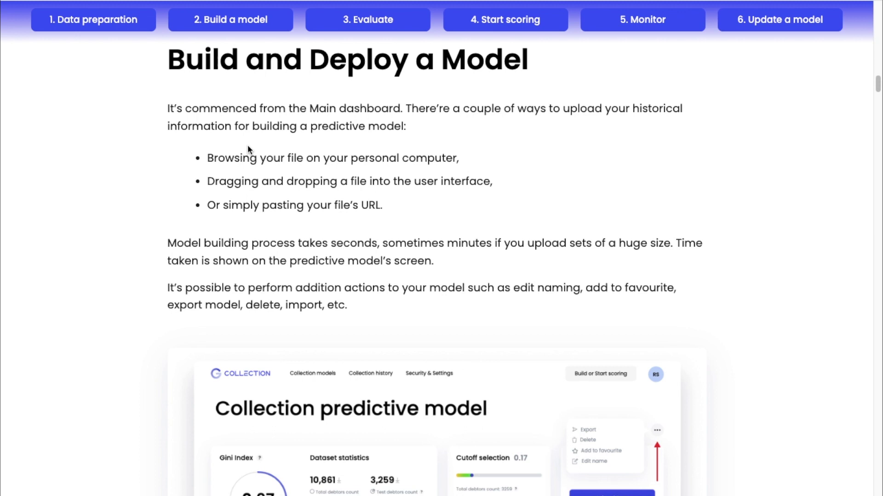
{"action": "left_click", "coordinate": [373, 20]}
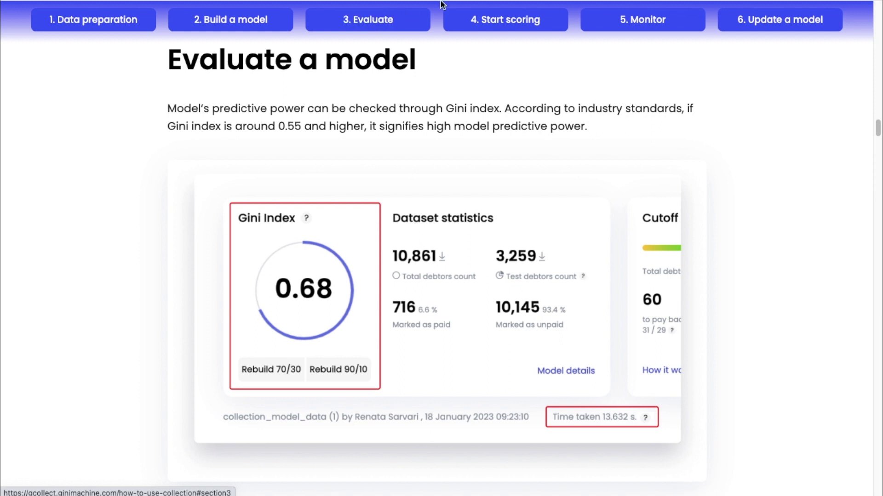
{"action": "left_click", "coordinate": [504, 20]}
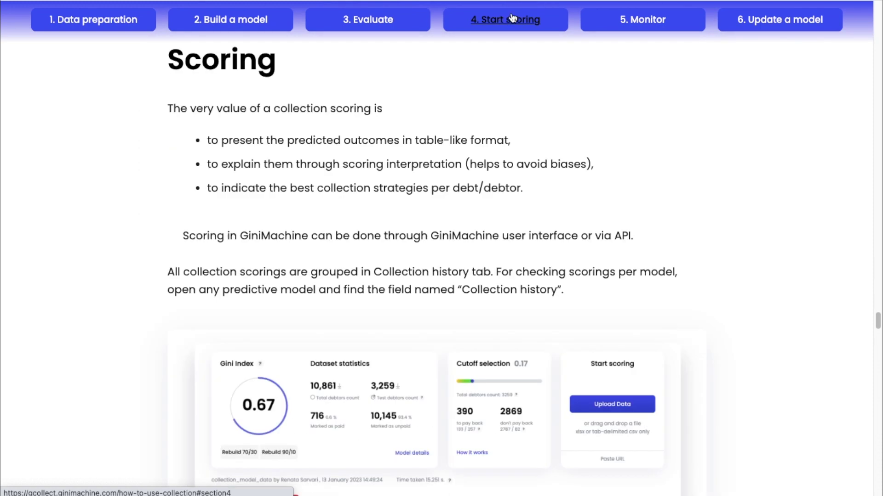
{"action": "left_click", "coordinate": [641, 20]}
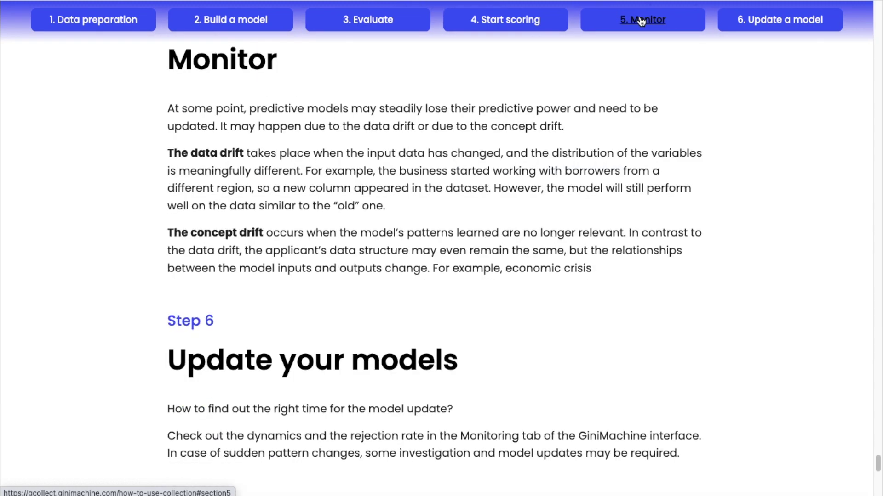
{"action": "left_click", "coordinate": [805, 26]}
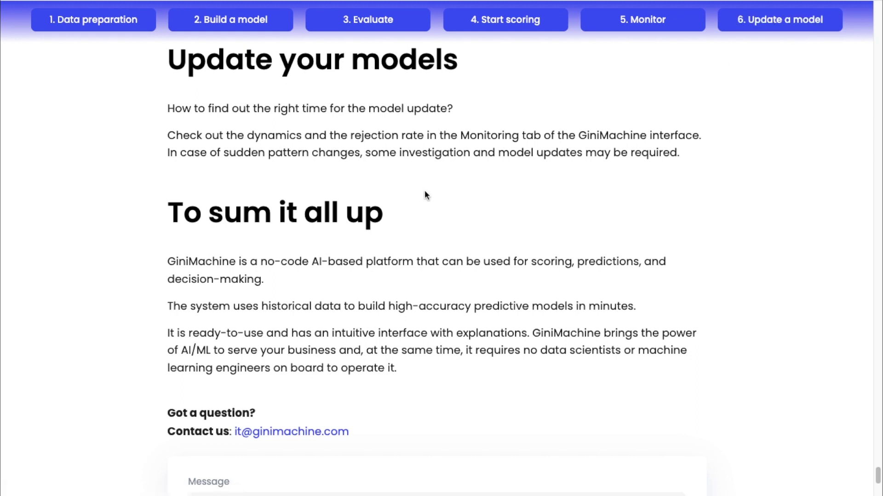
{"action": "scroll", "coordinate": [424, 189], "scroll_direction": "down", "scroll_amount": 6}
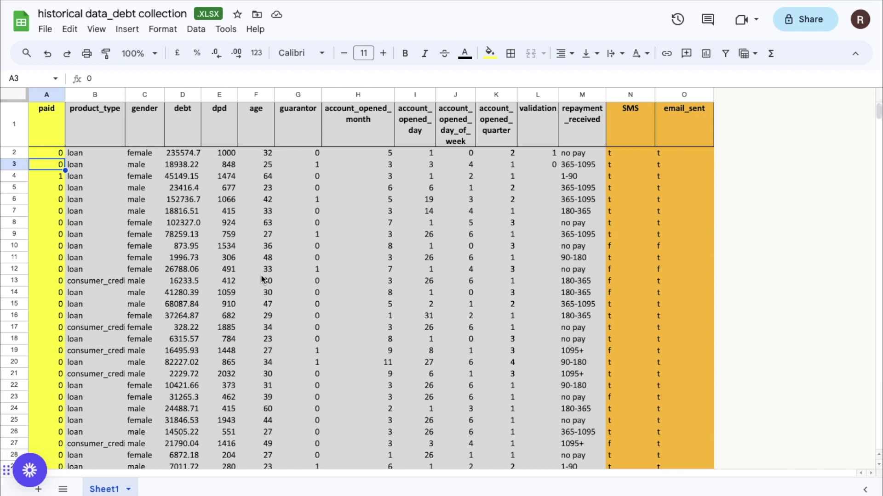
In the historical data_debt collection spreadsheet in Google Sheets, examine the SMS and email_sent columns and the 0 and 1 values under paid.
{"action": "left_click", "coordinate": [614, 131]}
{"action": "left_click", "coordinate": [677, 125]}
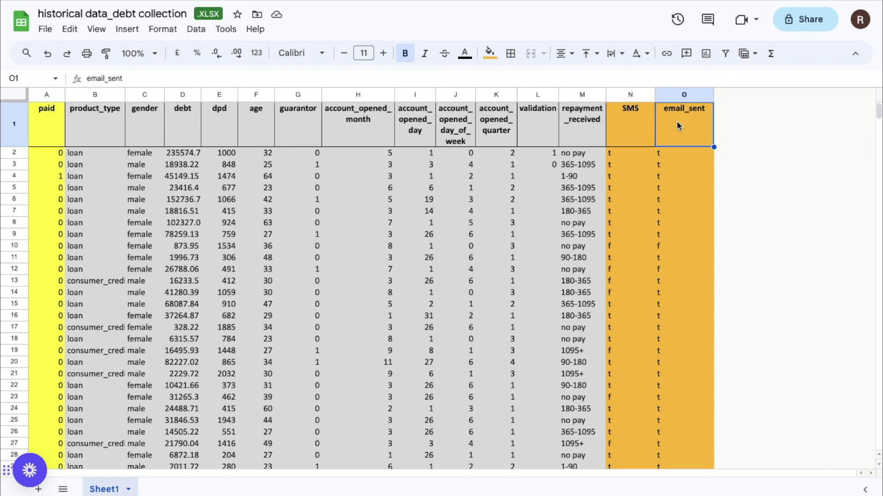
{"action": "left_click", "coordinate": [51, 134]}
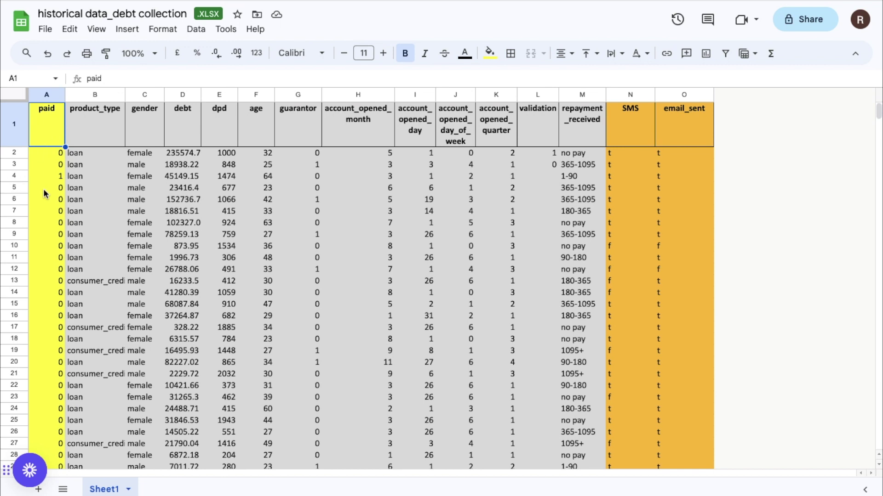
{"action": "left_click", "coordinate": [62, 179]}
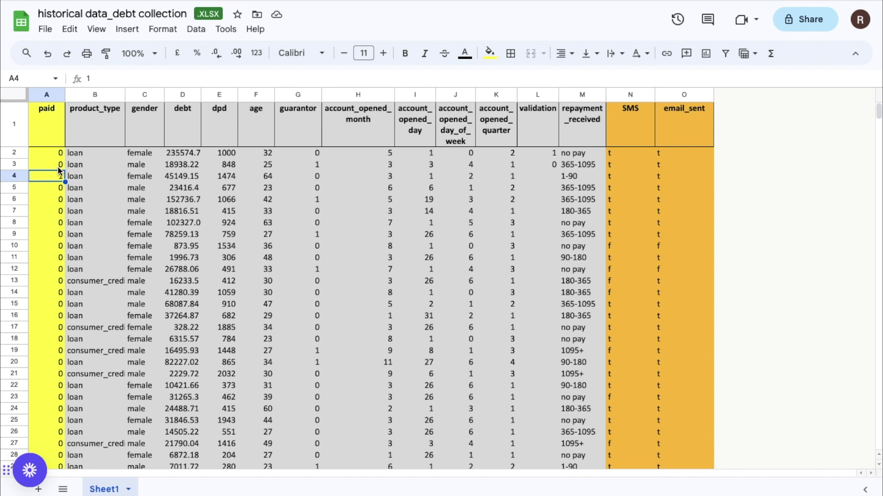
{"action": "left_click", "coordinate": [59, 168]}
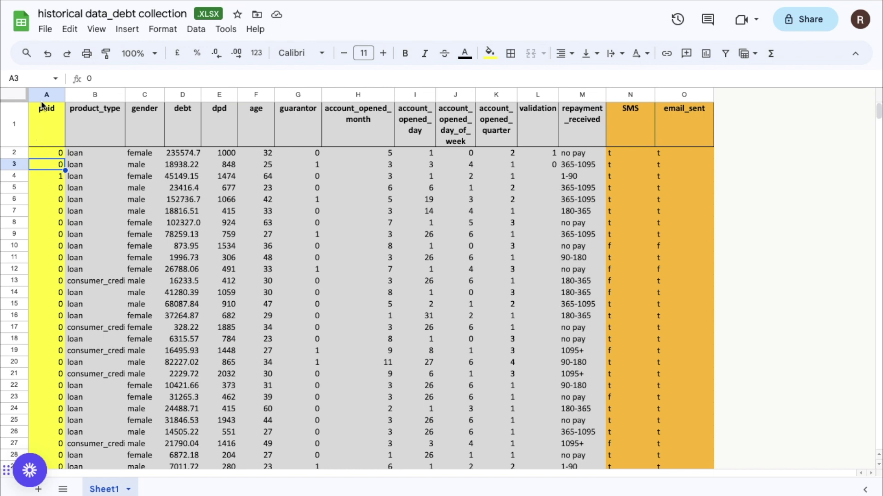
{"action": "left_click", "coordinate": [59, 180]}
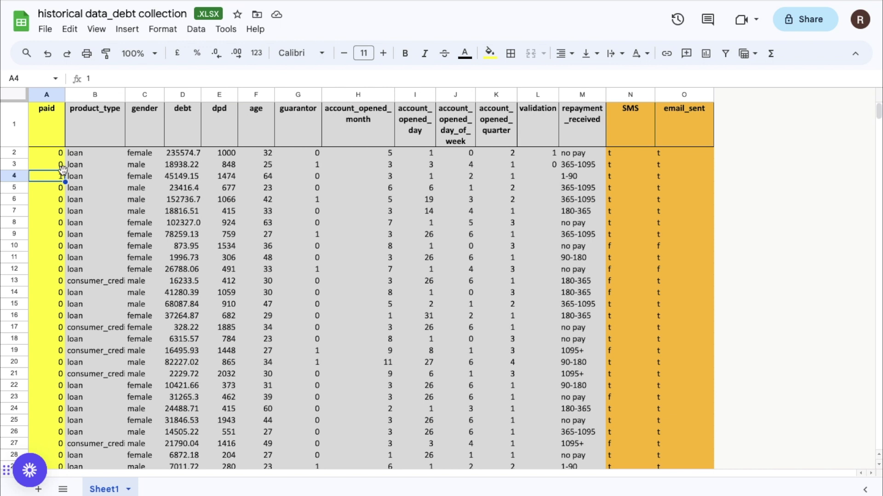
{"action": "left_click", "coordinate": [60, 166]}
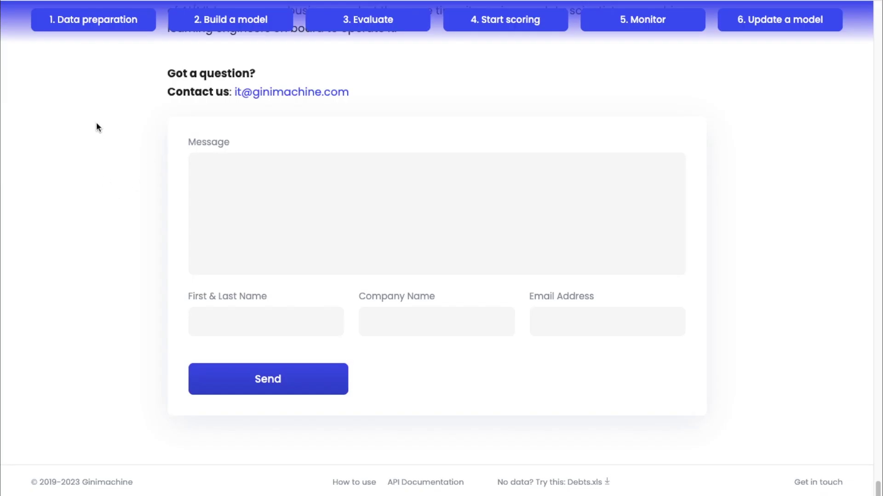
Return to the GiniMachine Collection dashboard and build a model from the file historical data_debt collection.xlsx in Downloads.
{"action": "scroll", "coordinate": [96, 128], "scroll_direction": "up", "scroll_amount": 20}
{"action": "scroll", "coordinate": [97, 127], "scroll_direction": "up", "scroll_amount": 20}
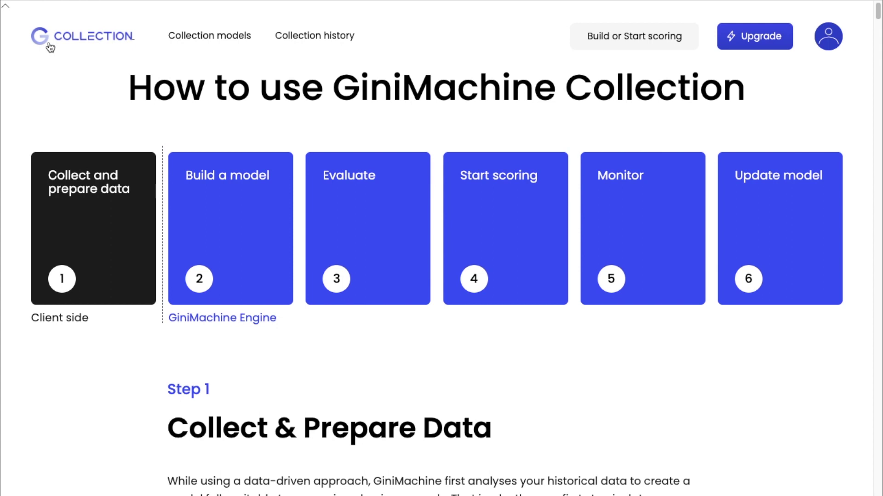
{"action": "left_click", "coordinate": [45, 45]}
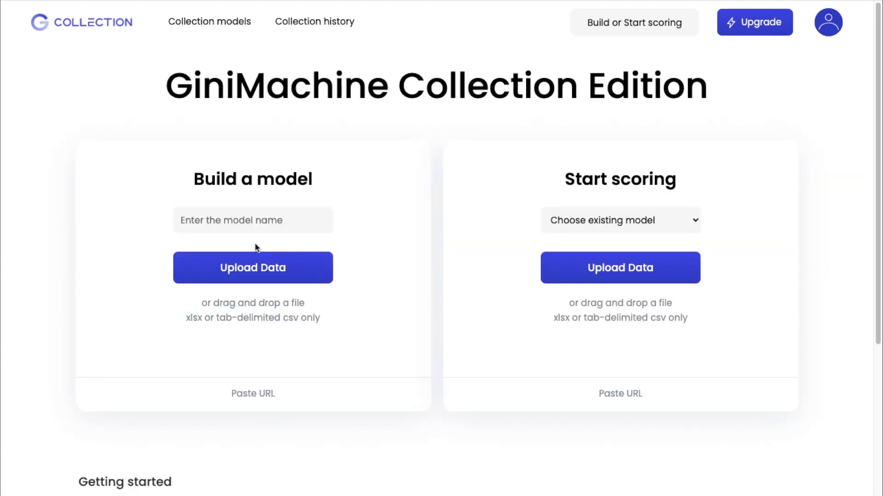
{"action": "left_click", "coordinate": [256, 271]}
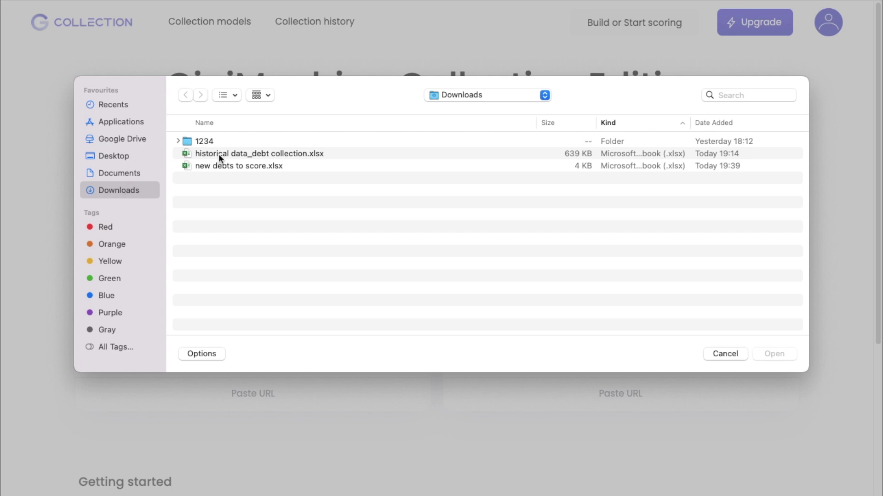
{"action": "left_click", "coordinate": [219, 154]}
{"action": "left_click", "coordinate": [779, 358]}
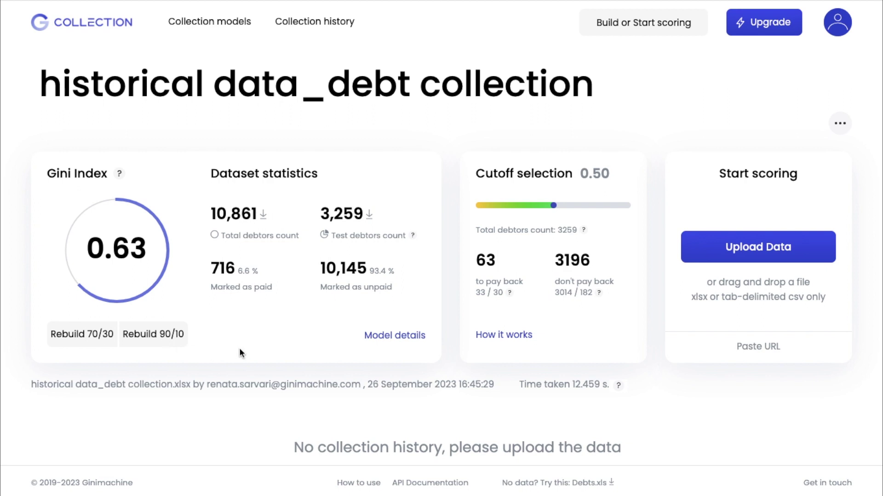
Open the new model's details, review the model overview, and close the details.
{"action": "left_click", "coordinate": [381, 338]}
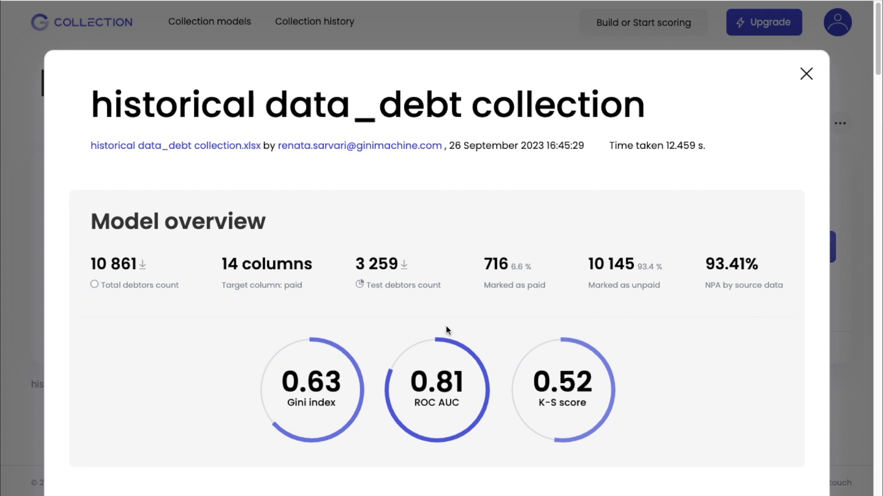
{"action": "scroll", "coordinate": [446, 329], "scroll_direction": "down", "scroll_amount": 3}
{"action": "scroll", "coordinate": [446, 329], "scroll_direction": "up", "scroll_amount": 1}
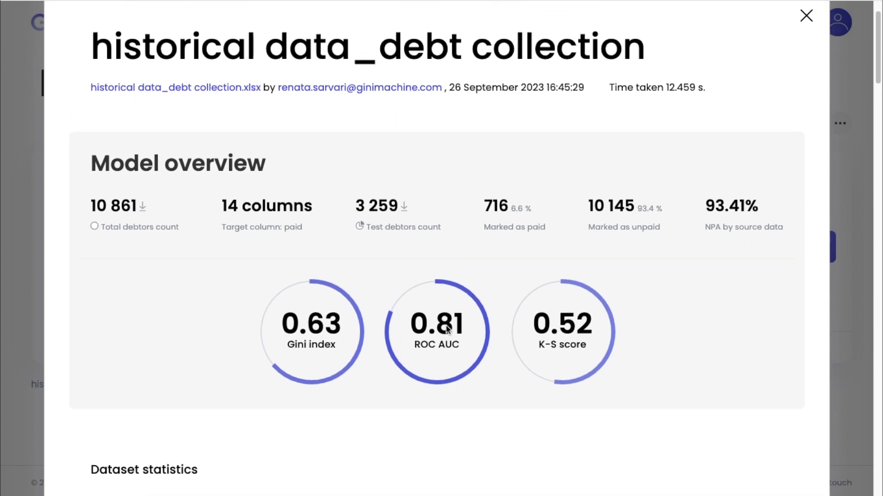
{"action": "scroll", "coordinate": [446, 327], "scroll_direction": "up", "scroll_amount": 2}
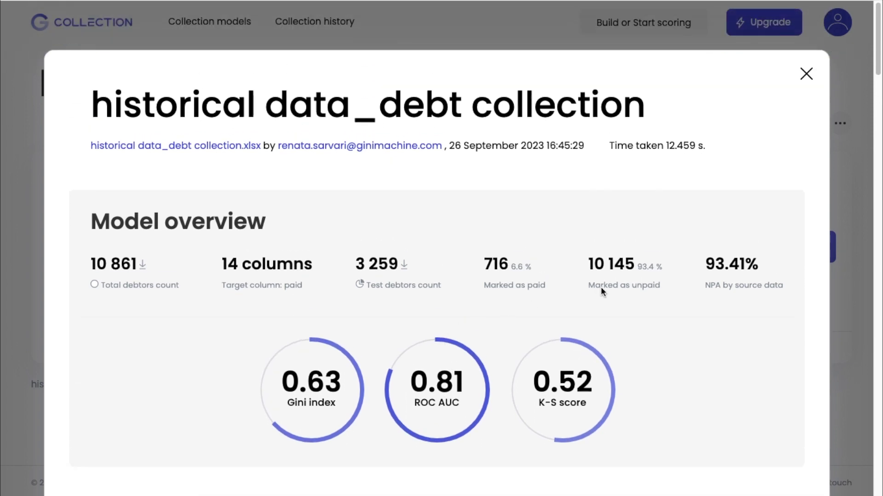
{"action": "left_click", "coordinate": [805, 74]}
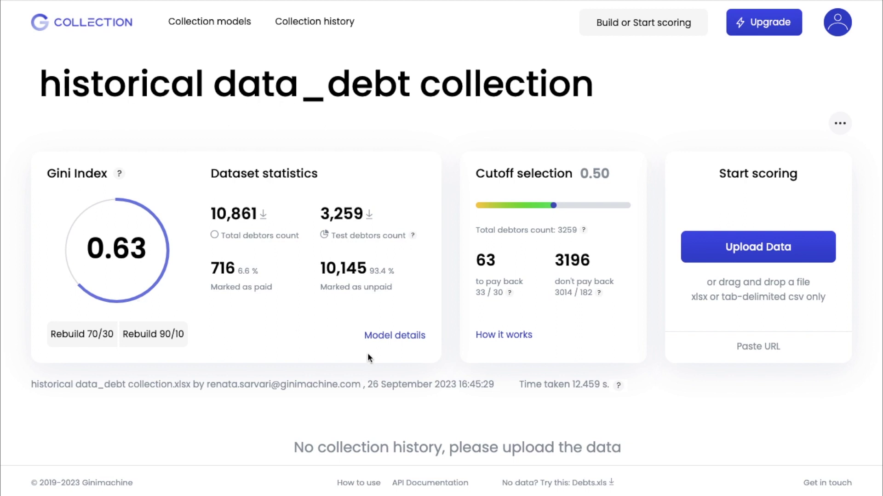
Reopen the model details and examine the K-S score and ROC-AUC charts and the overview metrics.
{"action": "left_click", "coordinate": [390, 341]}
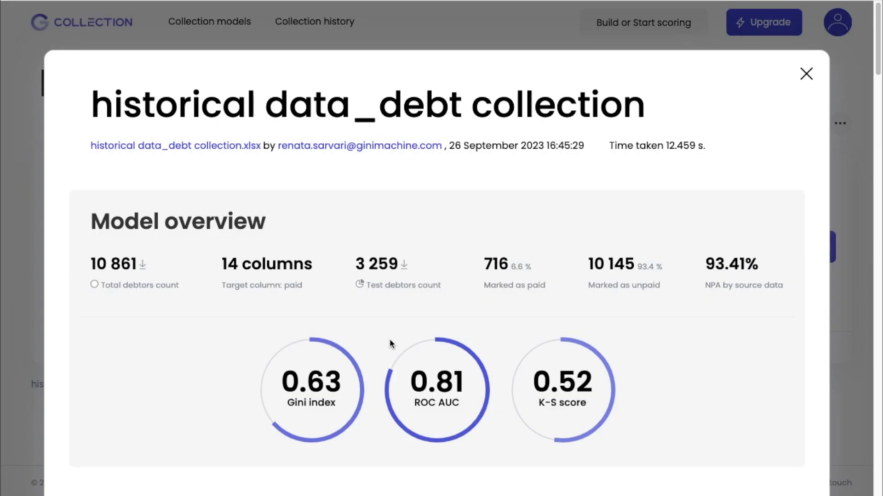
{"action": "scroll", "coordinate": [390, 336], "scroll_direction": "down", "scroll_amount": 3}
{"action": "scroll", "coordinate": [393, 330], "scroll_direction": "down", "scroll_amount": 10}
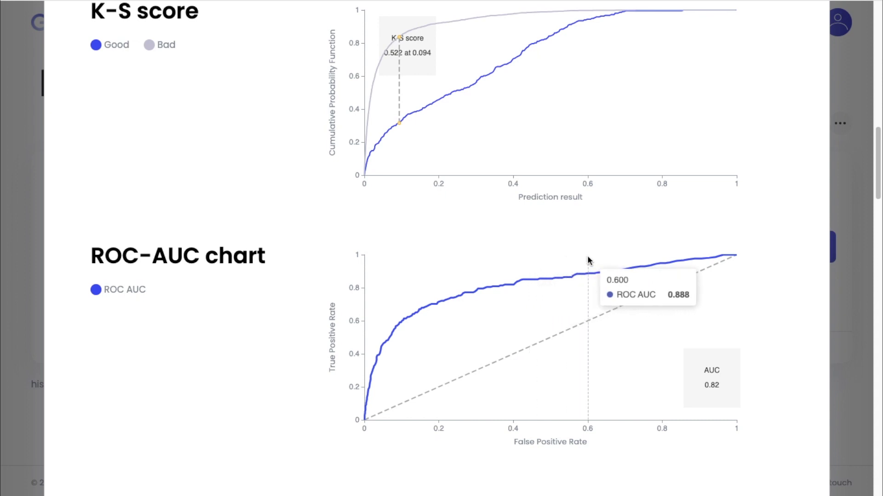
{"action": "scroll", "coordinate": [587, 256], "scroll_direction": "up", "scroll_amount": 5}
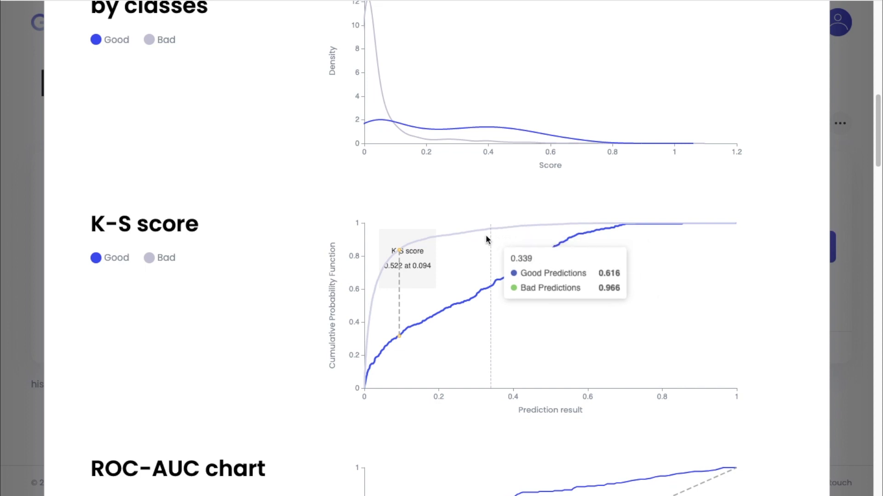
{"action": "scroll", "coordinate": [485, 238], "scroll_direction": "up", "scroll_amount": 10}
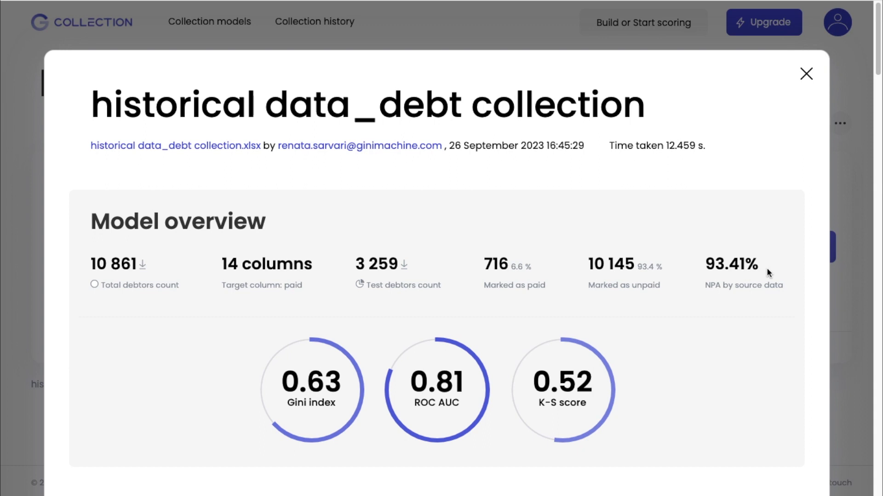
Examine the Attributes importance chart, including the repayment_received share, and the statistics for debt, dpd and repayment received.
{"action": "scroll", "coordinate": [766, 269], "scroll_direction": "down", "scroll_amount": 20}
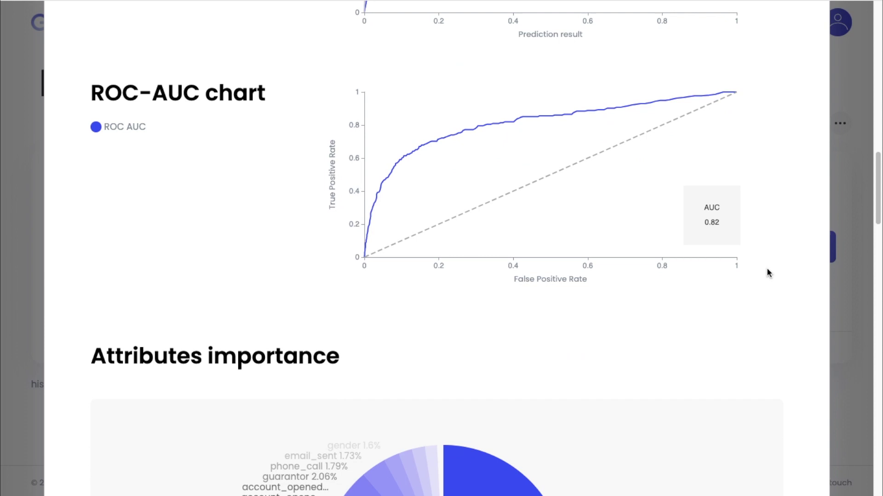
{"action": "scroll", "coordinate": [766, 270], "scroll_direction": "down", "scroll_amount": 2}
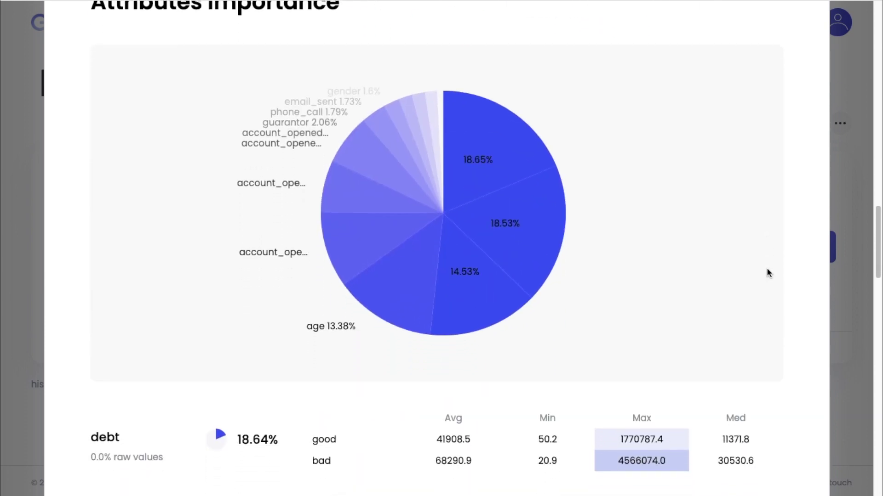
{"action": "scroll", "coordinate": [766, 272], "scroll_direction": "up", "scroll_amount": 1}
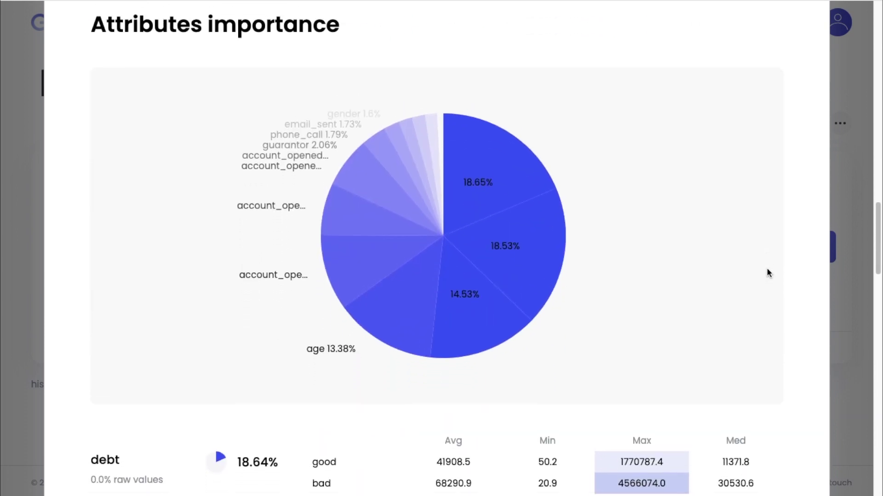
{"action": "scroll", "coordinate": [767, 272], "scroll_direction": "down", "scroll_amount": 1}
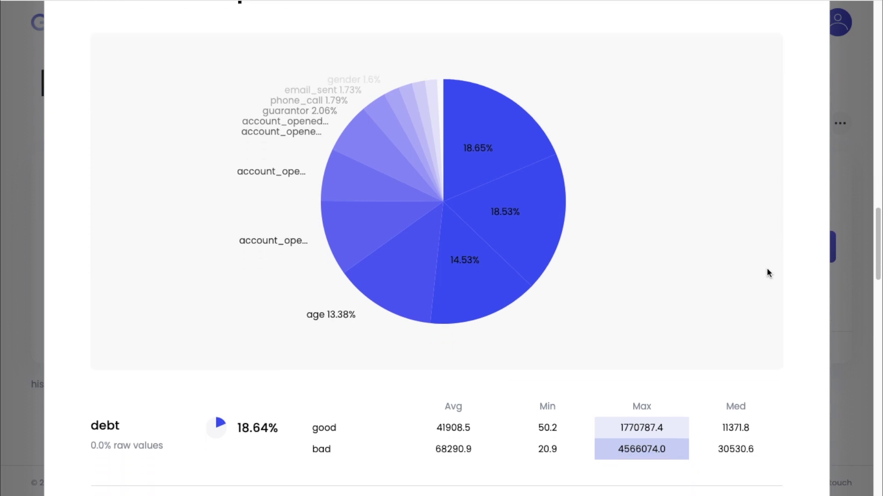
{"action": "mouse_move", "coordinate": [475, 264]}
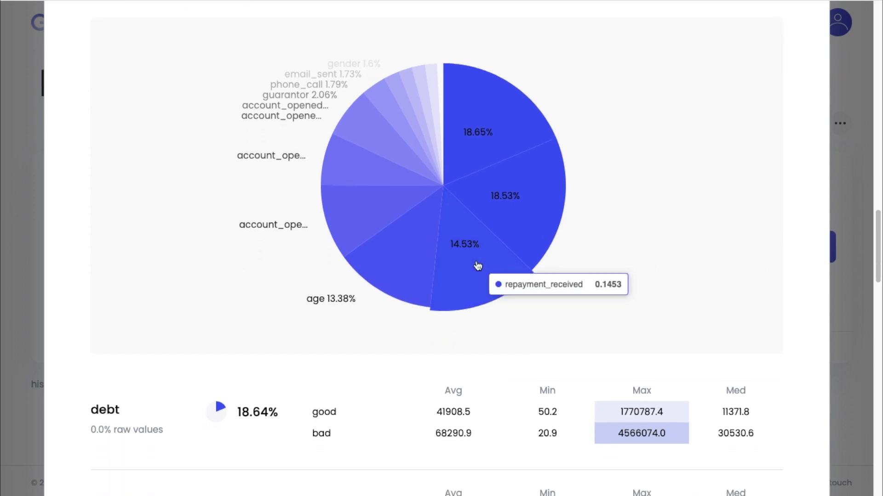
{"action": "scroll", "coordinate": [478, 265], "scroll_direction": "down", "scroll_amount": 4}
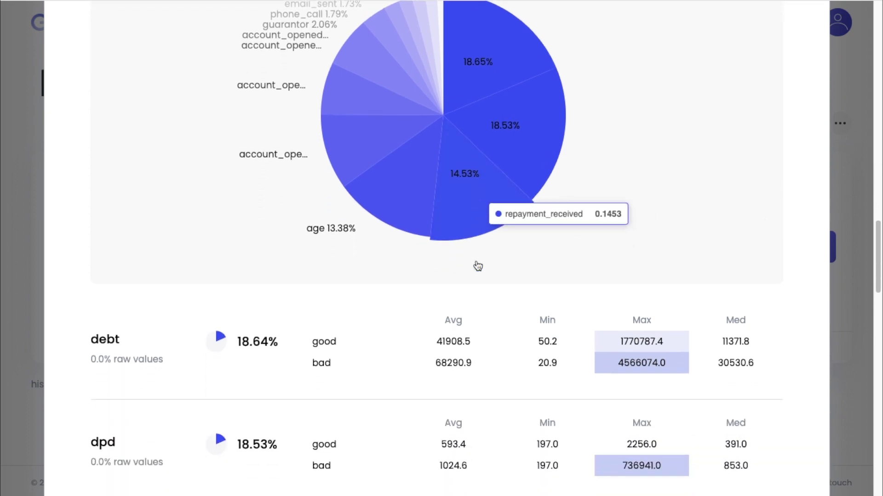
{"action": "scroll", "coordinate": [478, 266], "scroll_direction": "down", "scroll_amount": 2}
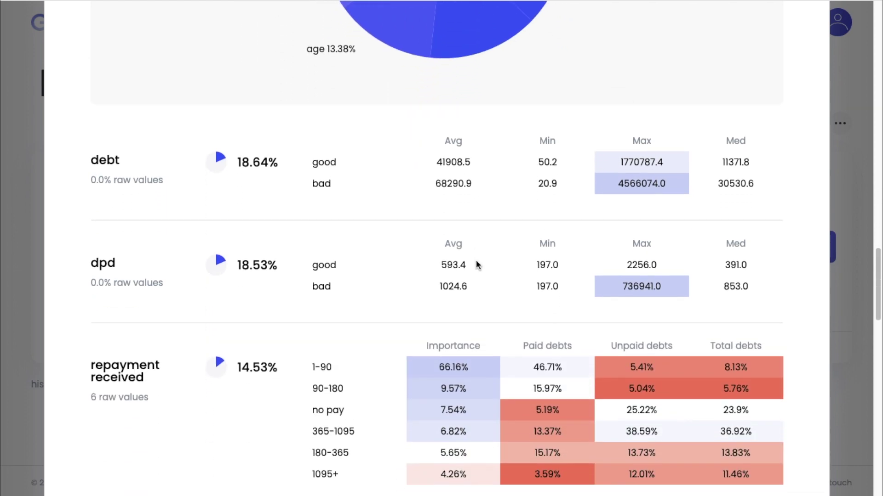
{"action": "scroll", "coordinate": [476, 264], "scroll_direction": "down", "scroll_amount": 1}
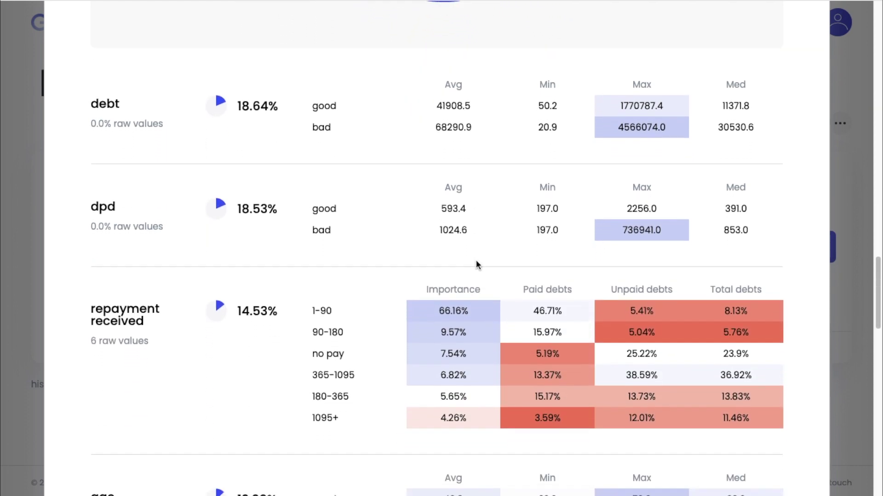
Examine the value-by-value statistics for debt, dpd and repayment received beneath the Attributes importance chart, and close the model details.
{"action": "scroll", "coordinate": [476, 260], "scroll_direction": "down", "scroll_amount": 1}
{"action": "scroll", "coordinate": [476, 260], "scroll_direction": "up", "scroll_amount": 2}
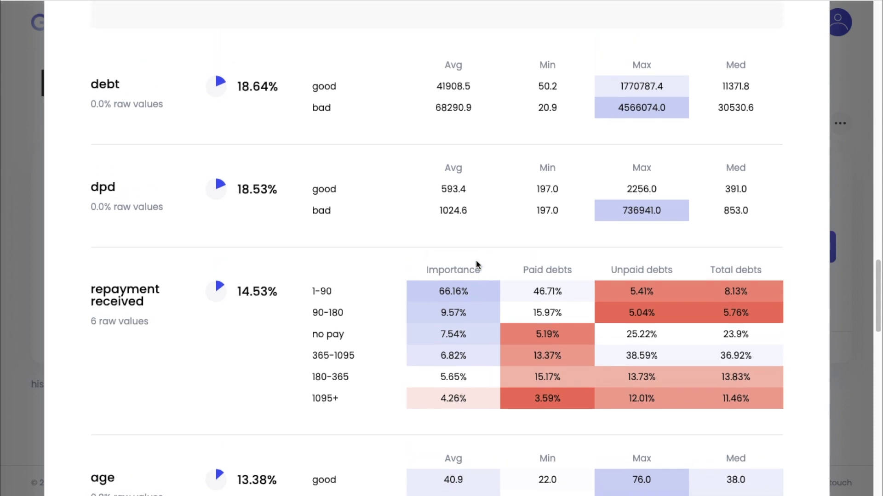
{"action": "scroll", "coordinate": [476, 260], "scroll_direction": "up", "scroll_amount": 2}
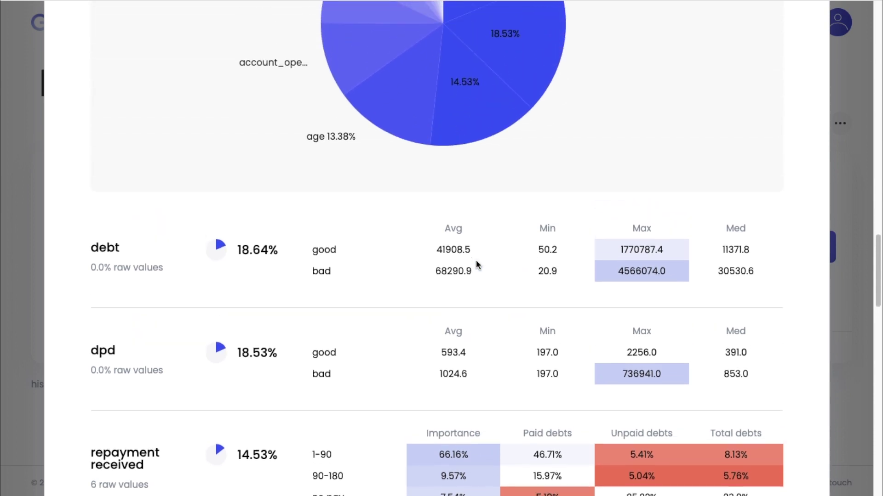
{"action": "scroll", "coordinate": [476, 260], "scroll_direction": "down", "scroll_amount": 1}
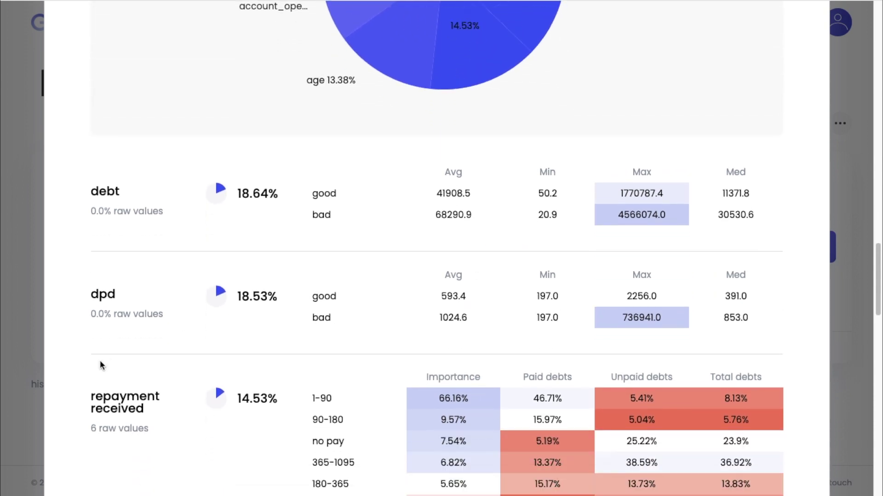
{"action": "scroll", "coordinate": [101, 360], "scroll_direction": "down", "scroll_amount": 1}
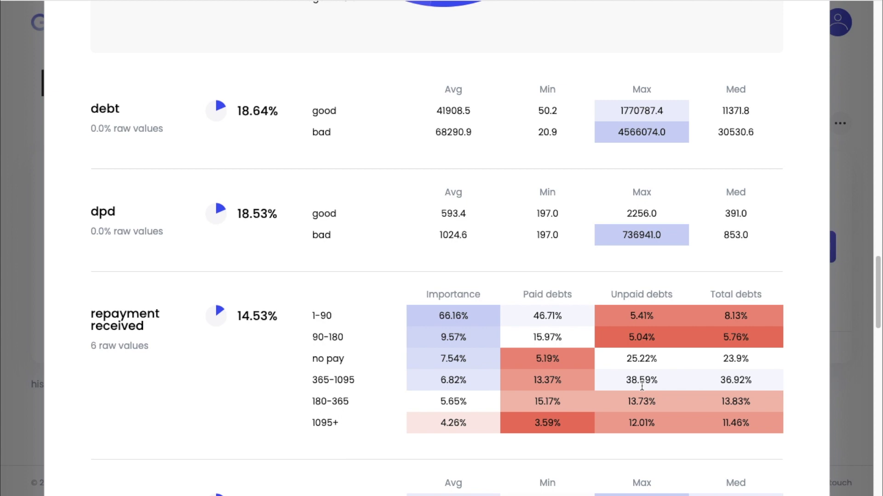
{"action": "scroll", "coordinate": [642, 386], "scroll_direction": "down", "scroll_amount": 1}
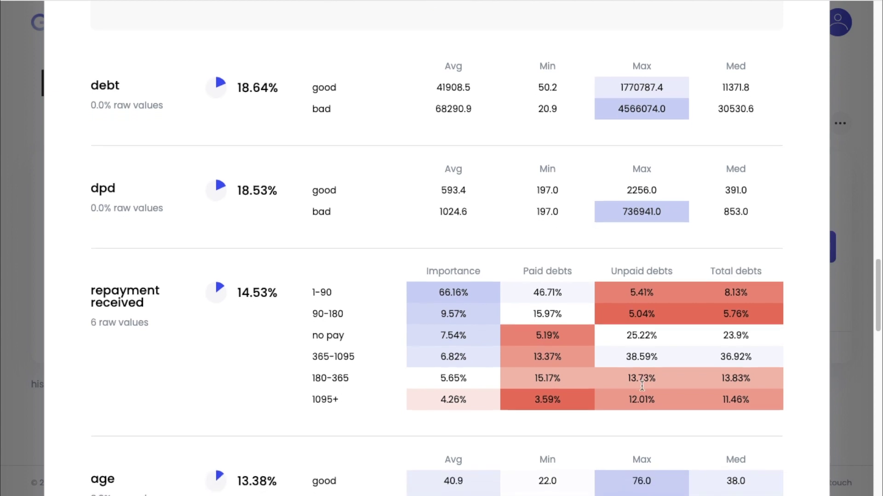
{"action": "scroll", "coordinate": [642, 387], "scroll_direction": "up", "scroll_amount": 3}
{"action": "scroll", "coordinate": [641, 386], "scroll_direction": "down", "scroll_amount": 1}
{"action": "scroll", "coordinate": [642, 386], "scroll_direction": "down", "scroll_amount": 1}
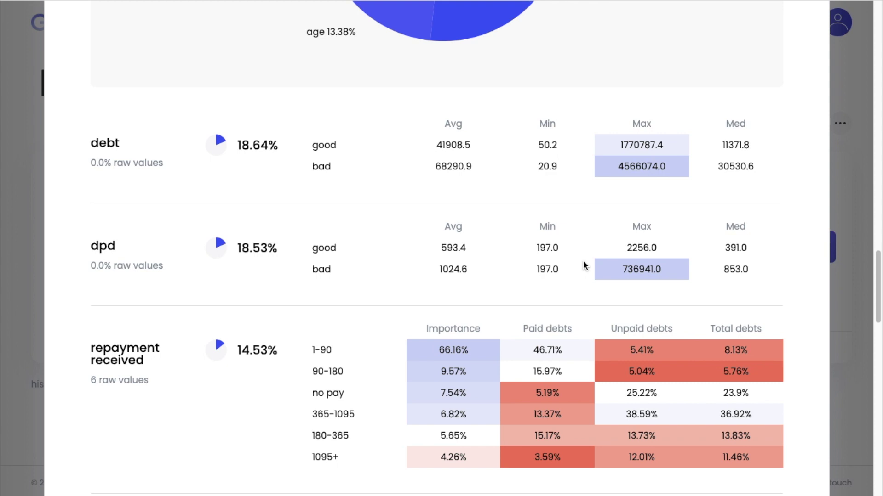
{"action": "scroll", "coordinate": [583, 266], "scroll_direction": "up", "scroll_amount": 15}
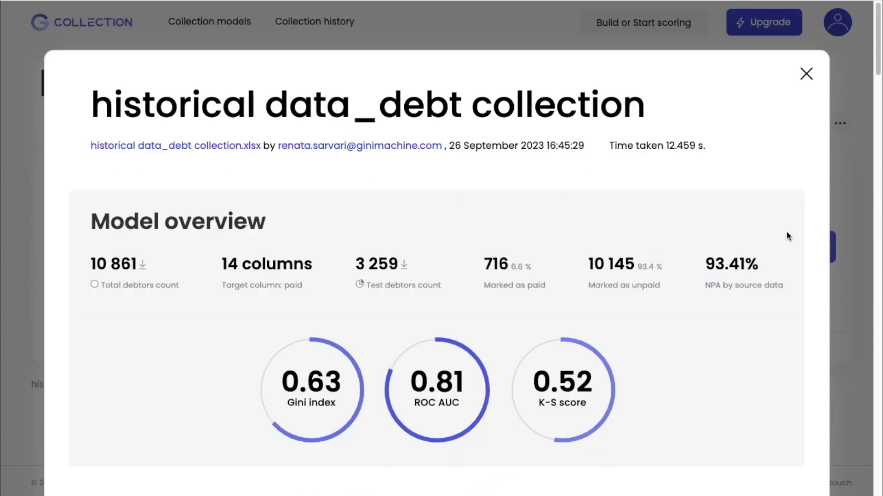
{"action": "left_click", "coordinate": [806, 74]}
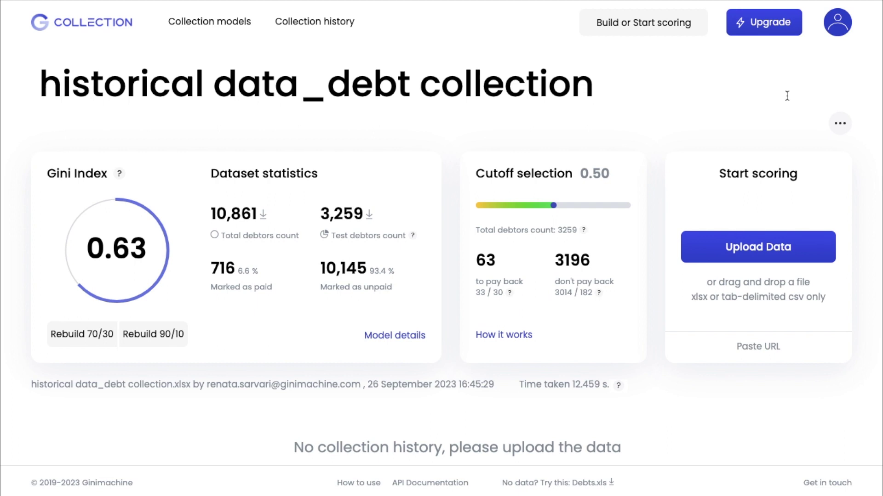
Score the file new debts to score.xlsx from Downloads without any collection options and review the resulting scores and decisions.
{"action": "left_click", "coordinate": [763, 233]}
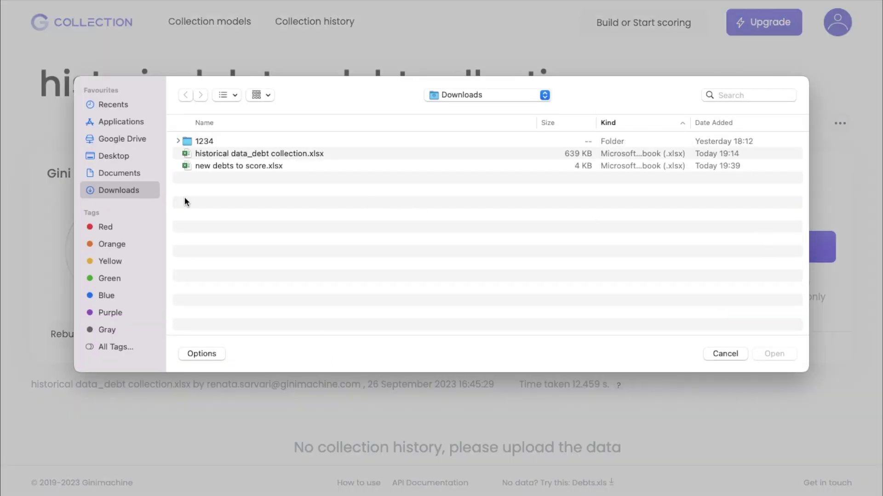
{"action": "left_click", "coordinate": [253, 165]}
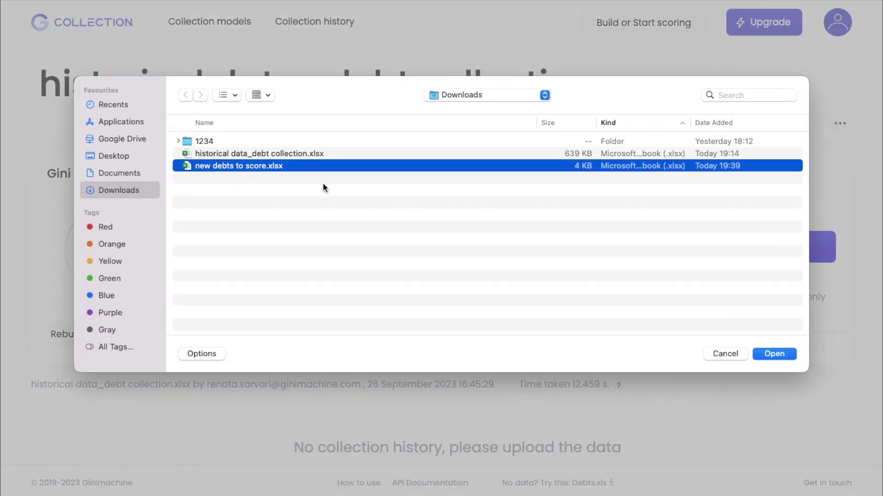
{"action": "left_click", "coordinate": [776, 353]}
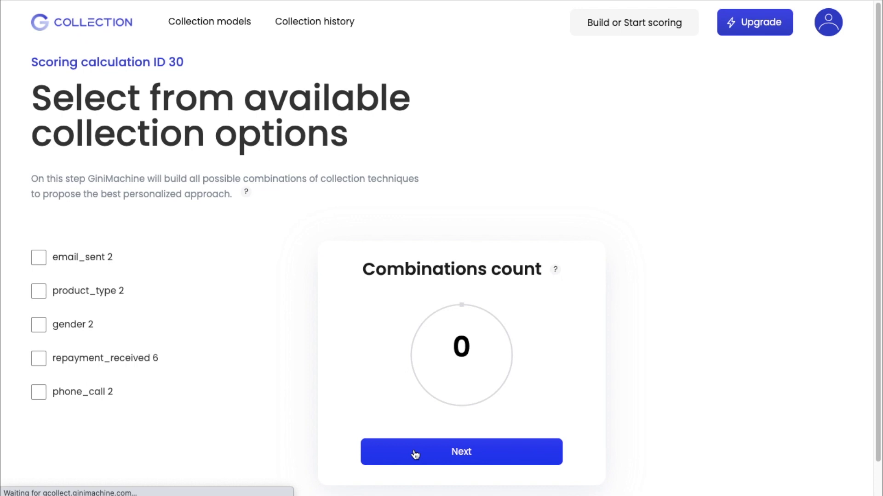
{"action": "left_click", "coordinate": [415, 454]}
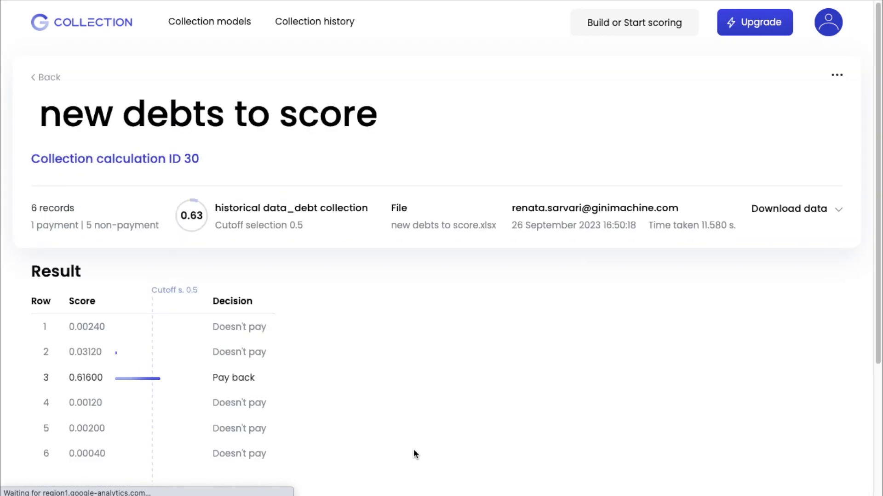
{"action": "scroll", "coordinate": [414, 450], "scroll_direction": "down", "scroll_amount": 1}
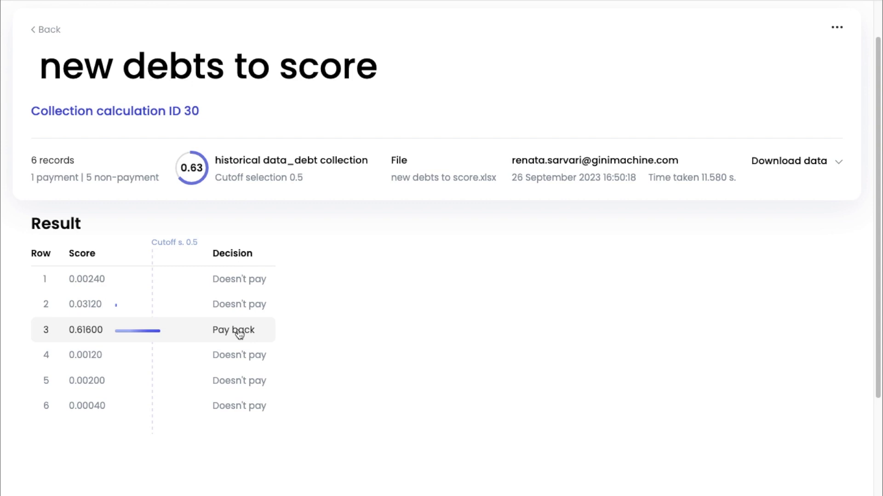
Return to the historical data_debt collection model and upload new debts to score.xlsx from Downloads for another scoring.
{"action": "left_click", "coordinate": [198, 183]}
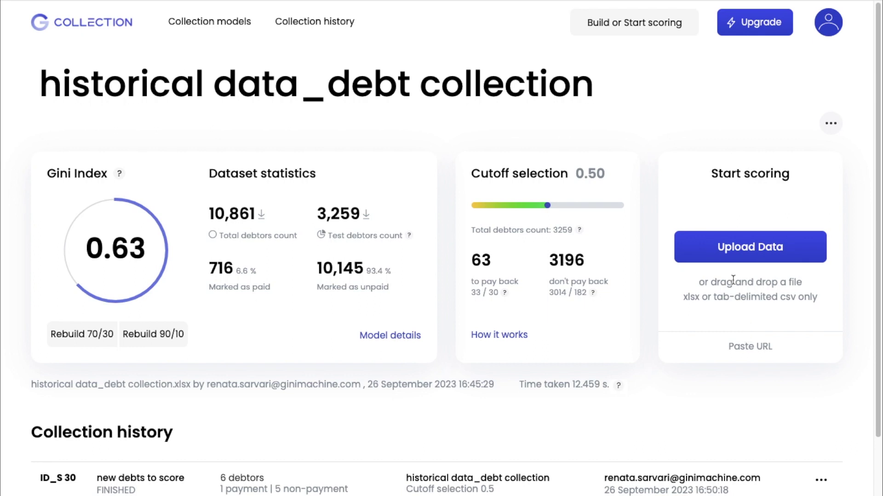
{"action": "left_click", "coordinate": [735, 248]}
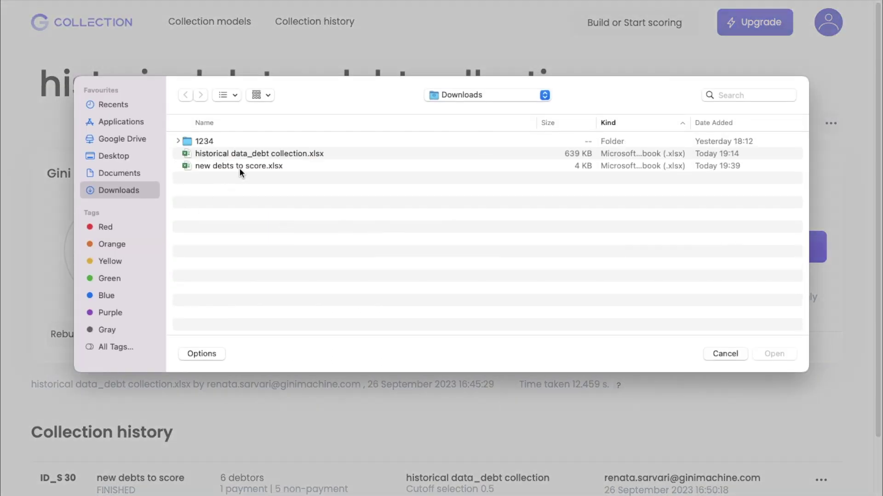
{"action": "left_click", "coordinate": [239, 168]}
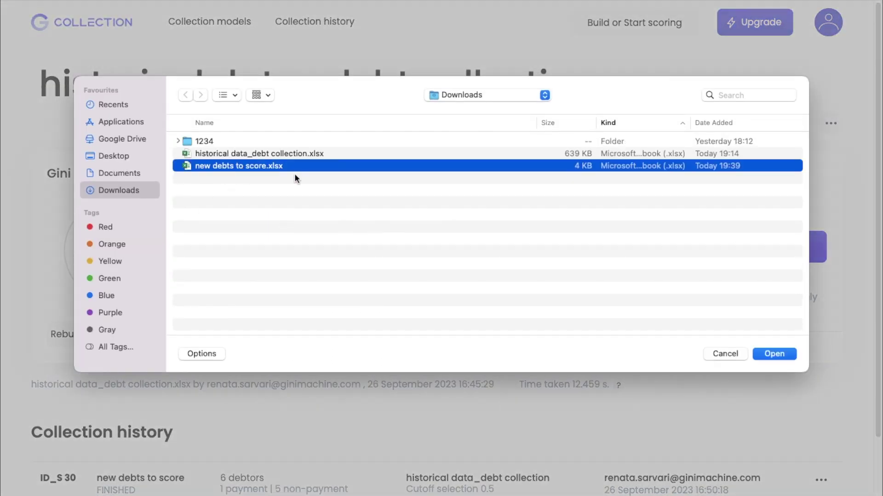
{"action": "left_click", "coordinate": [774, 354]}
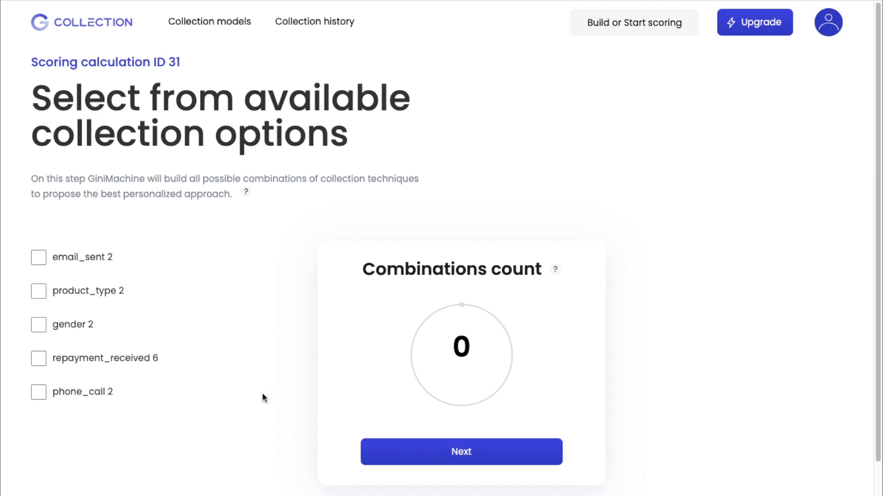
Choose email_sent and phone_call as the collection options and run the scoring calculation.
{"action": "left_click", "coordinate": [44, 258]}
{"action": "left_click", "coordinate": [41, 393]}
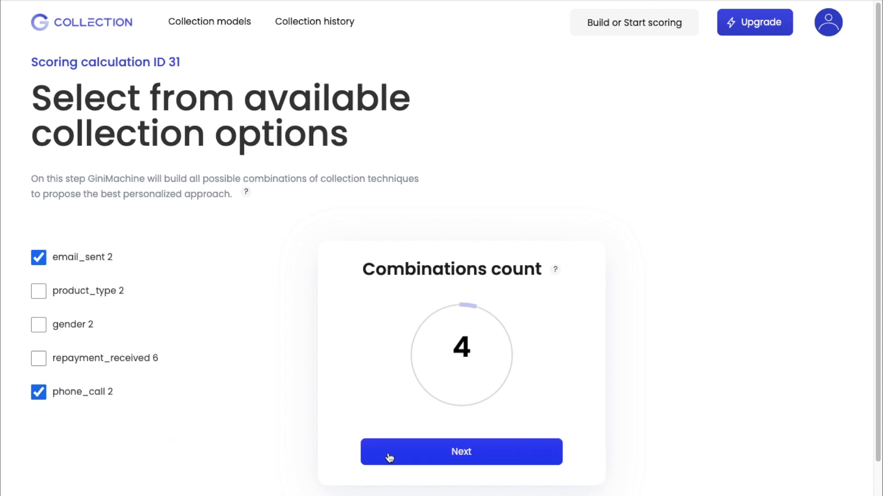
{"action": "scroll", "coordinate": [390, 458], "scroll_direction": "down", "scroll_amount": 1}
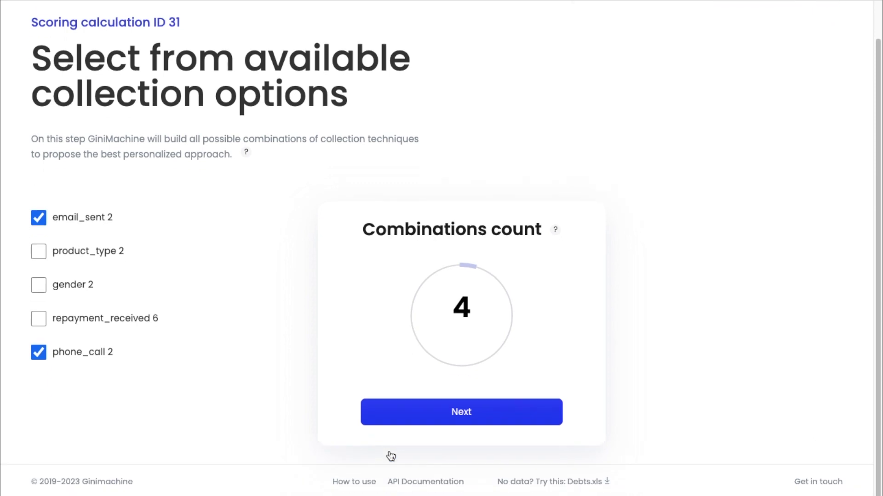
{"action": "left_click", "coordinate": [415, 420]}
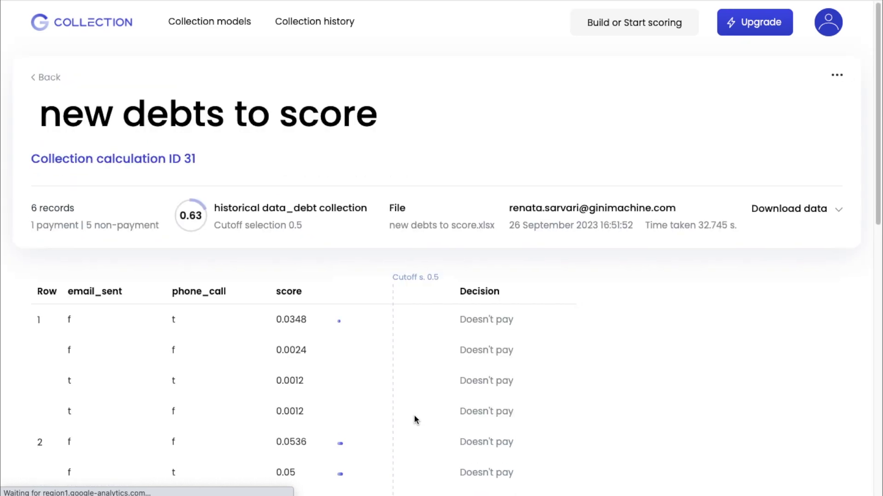
Examine the scores and decisions for each email_sent and phone_call combination across the debtor rows.
{"action": "scroll", "coordinate": [415, 420], "scroll_direction": "down", "scroll_amount": 1}
{"action": "scroll", "coordinate": [416, 420], "scroll_direction": "down", "scroll_amount": 4}
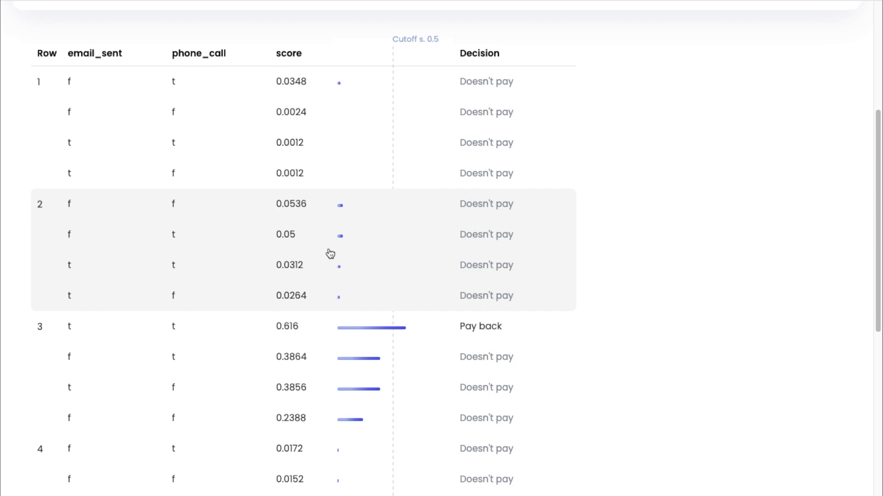
{"action": "scroll", "coordinate": [332, 189], "scroll_direction": "up", "scroll_amount": 1}
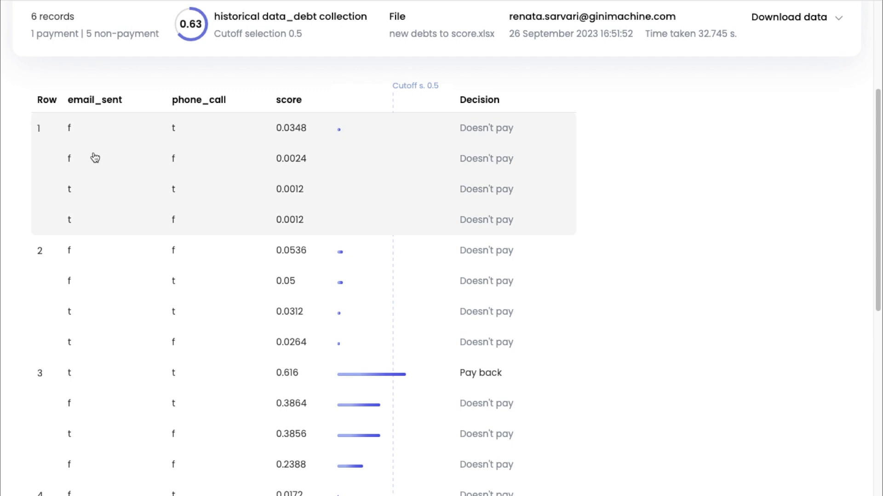
{"action": "scroll", "coordinate": [182, 314], "scroll_direction": "down", "scroll_amount": 3}
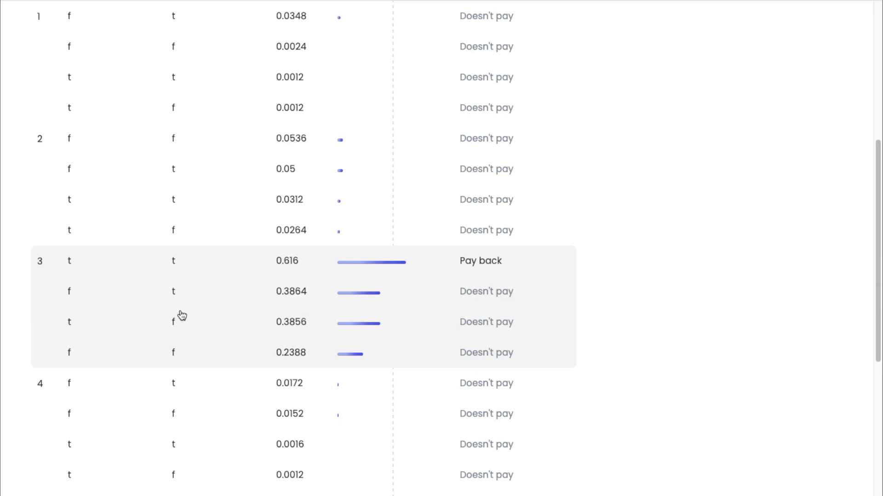
{"action": "scroll", "coordinate": [182, 314], "scroll_direction": "down", "scroll_amount": 6}
{"action": "scroll", "coordinate": [181, 315], "scroll_direction": "up", "scroll_amount": 8}
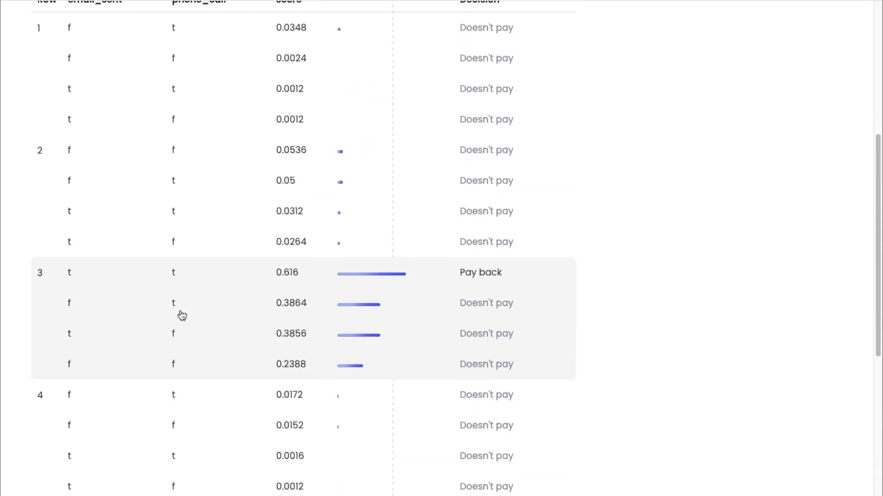
{"action": "scroll", "coordinate": [182, 315], "scroll_direction": "up", "scroll_amount": 1}
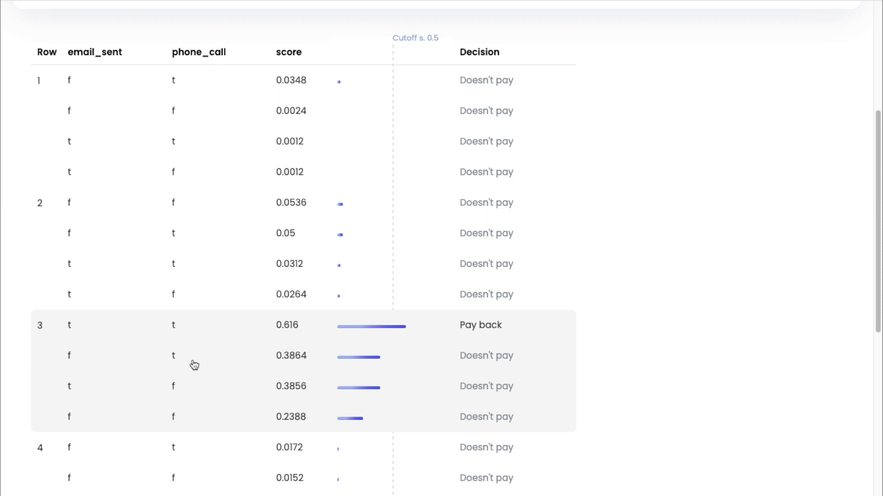
Open the scoring details of row 3, review the attribute contributions, and close them to return to the calculation summary.
{"action": "left_click", "coordinate": [309, 360]}
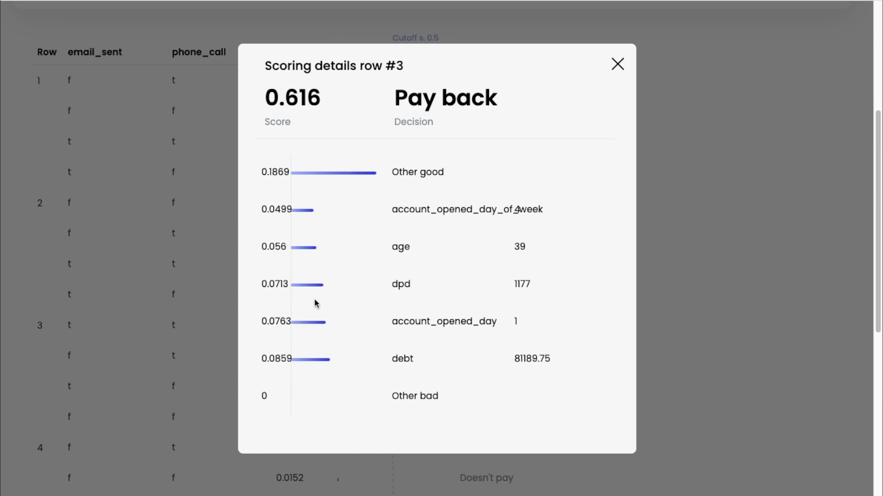
{"action": "left_click", "coordinate": [617, 64]}
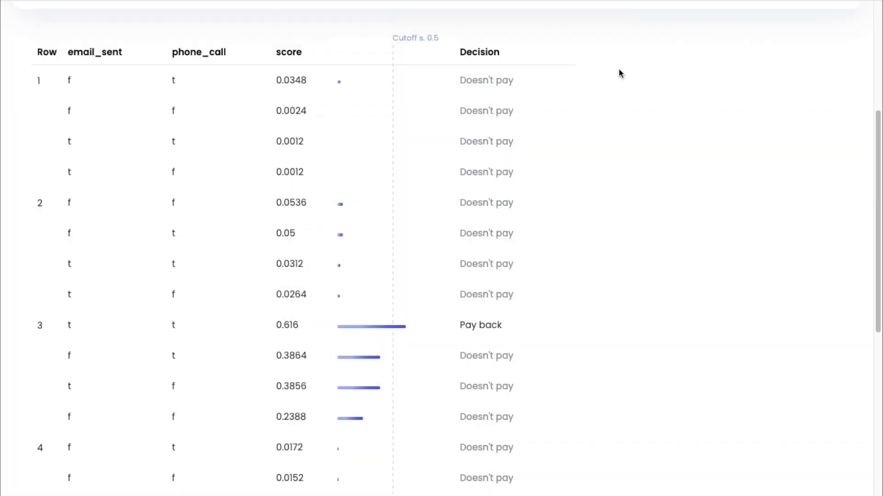
{"action": "scroll", "coordinate": [402, 146], "scroll_direction": "up", "scroll_amount": 5}
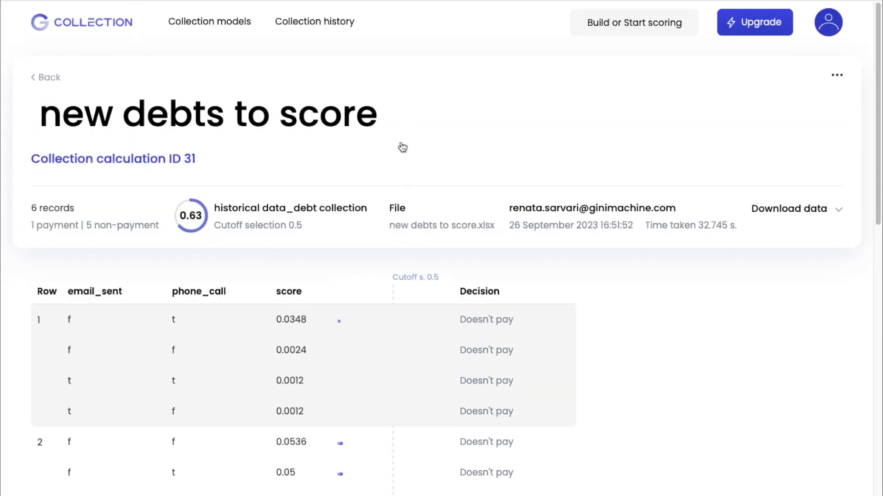